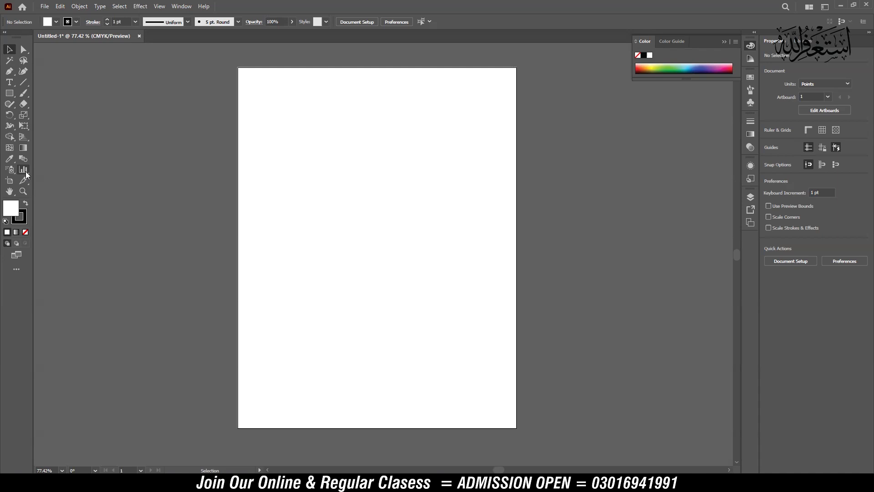
Draw a column graph across the middle of the artboard and move its data window clear of the graph.
click(25, 171)
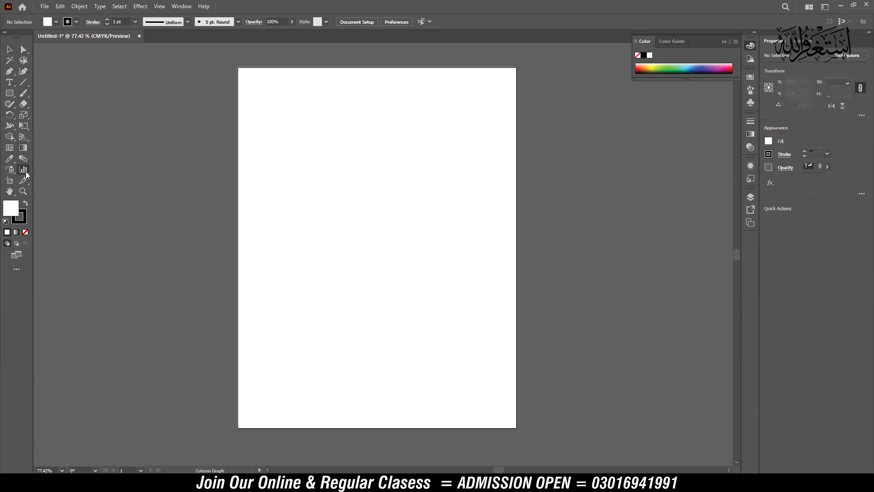
click(86, 170)
drag(271, 162, 491, 309)
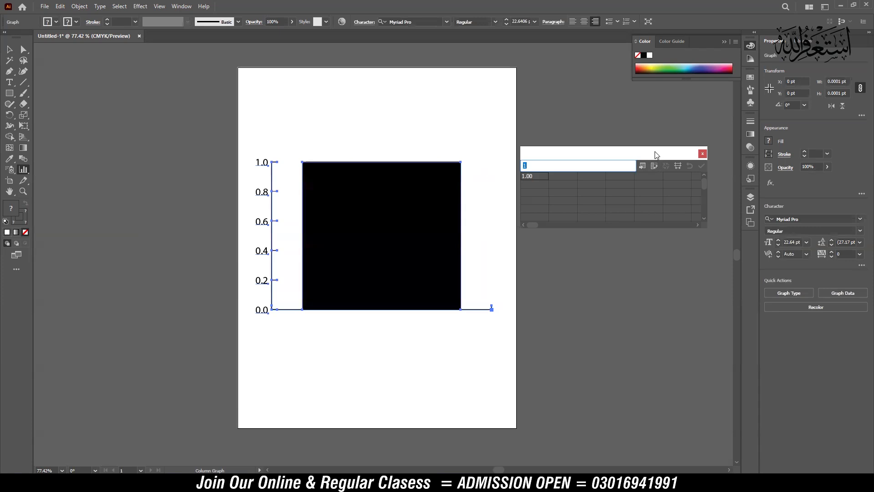
drag(656, 157, 647, 203)
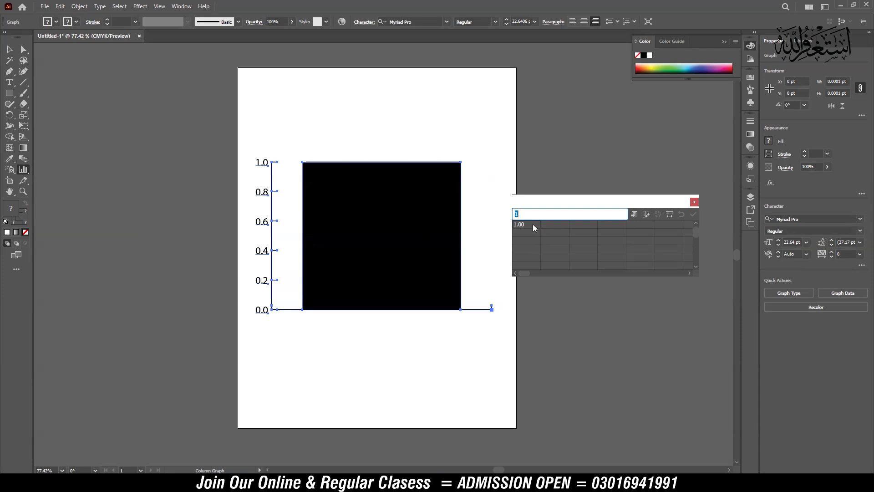
Enter 20, 50, 10, 90 and 70 in the first row of the column graph's data, apply them, and close the data window.
text(20)
key(Tab)
text(50)
click(579, 225)
text(10)
click(611, 224)
text(90)
click(633, 224)
text(700)
key(BackSpace)
click(693, 215)
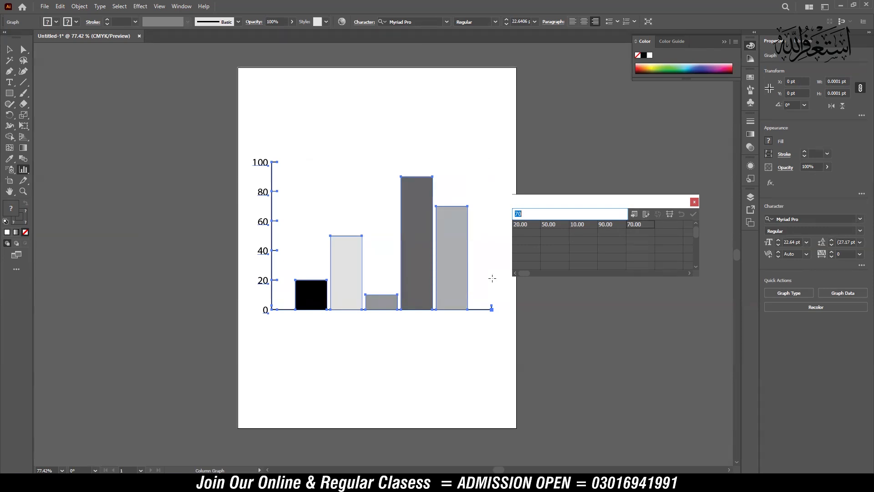
click(694, 202)
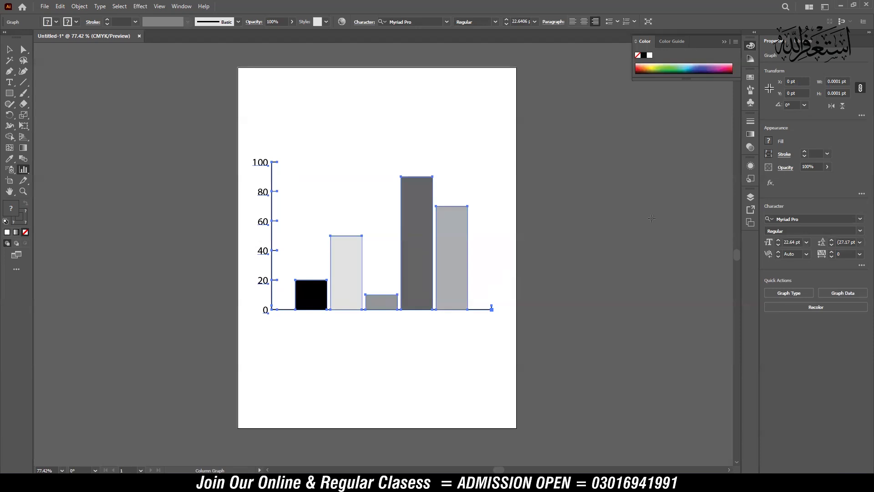
Move the whole column graph slightly up and to the right on the artboard.
click(9, 50)
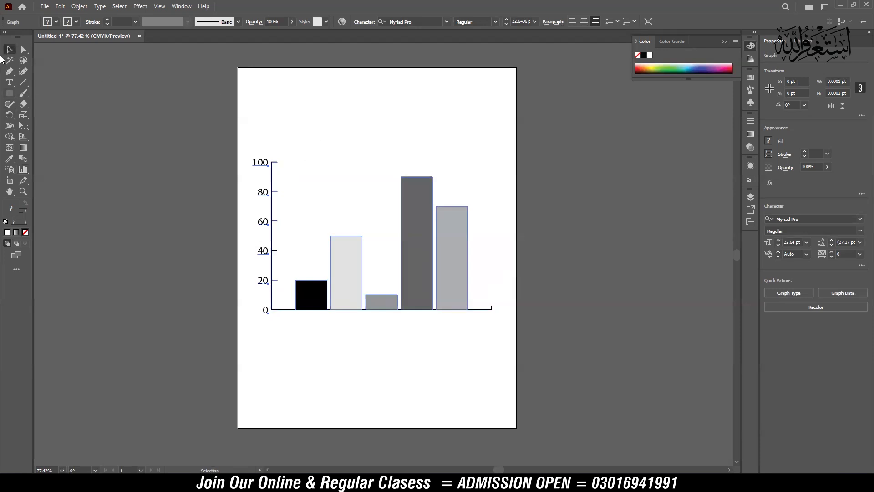
drag(418, 230, 434, 212)
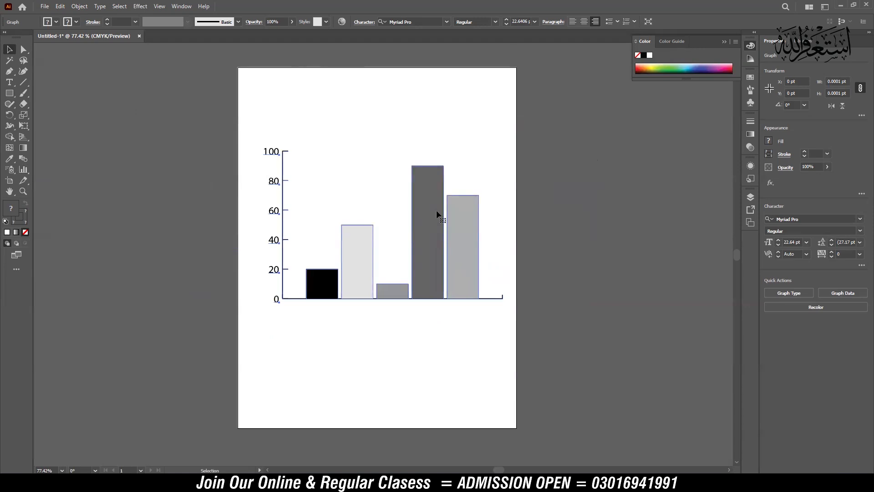
click(79, 6)
click(97, 127)
click(249, 139)
click(270, 154)
drag(271, 153, 269, 147)
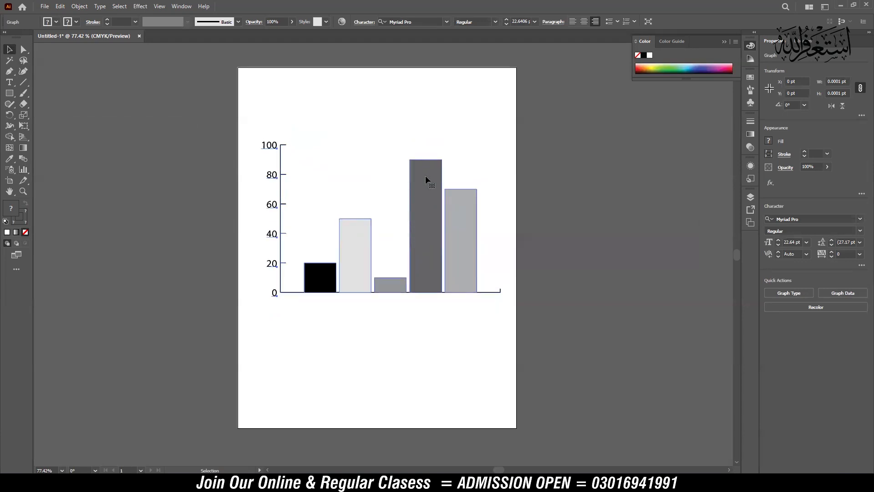
Review the column graph's Graph Type options and the available graph tools, leaving the settings unchanged.
click(23, 170)
double_click(23, 170)
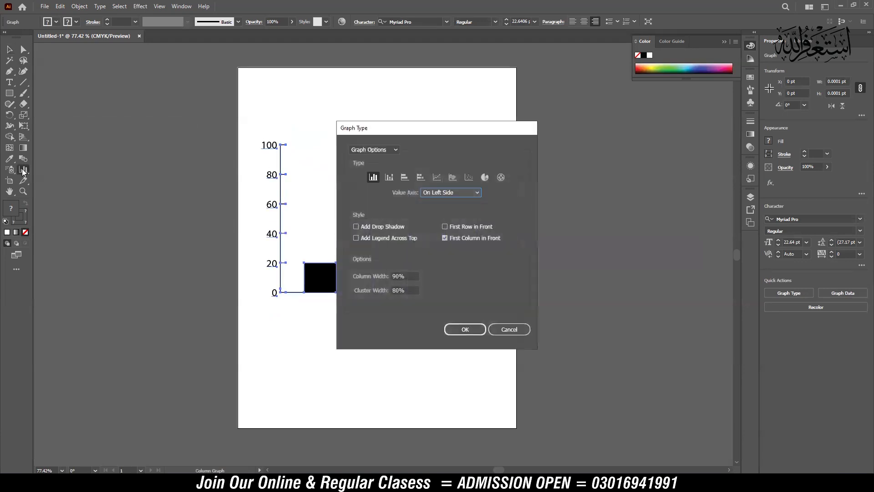
drag(417, 129, 606, 127)
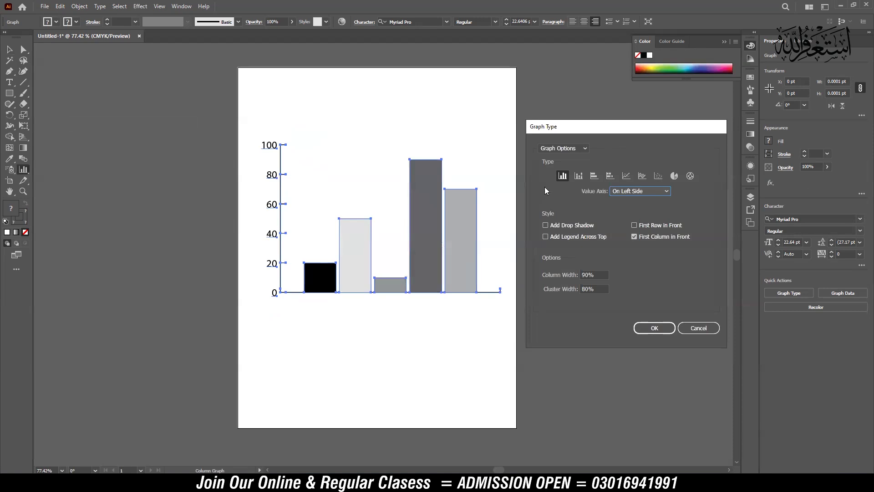
click(695, 329)
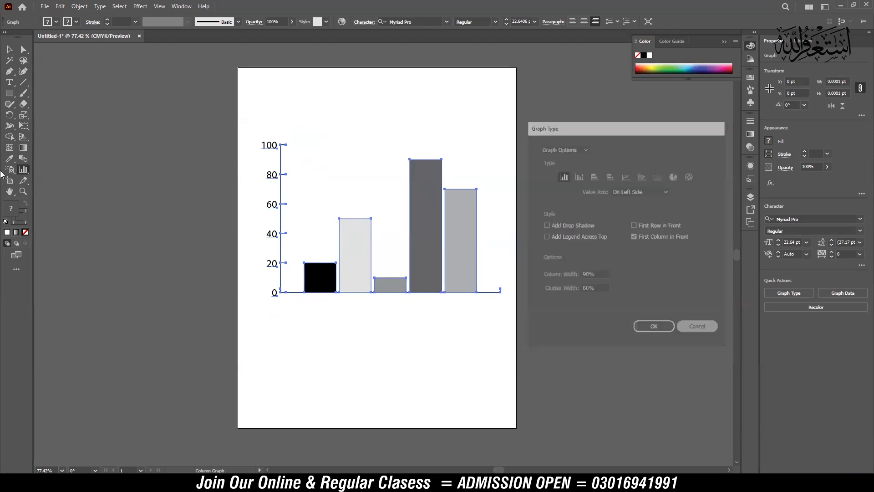
click(26, 172)
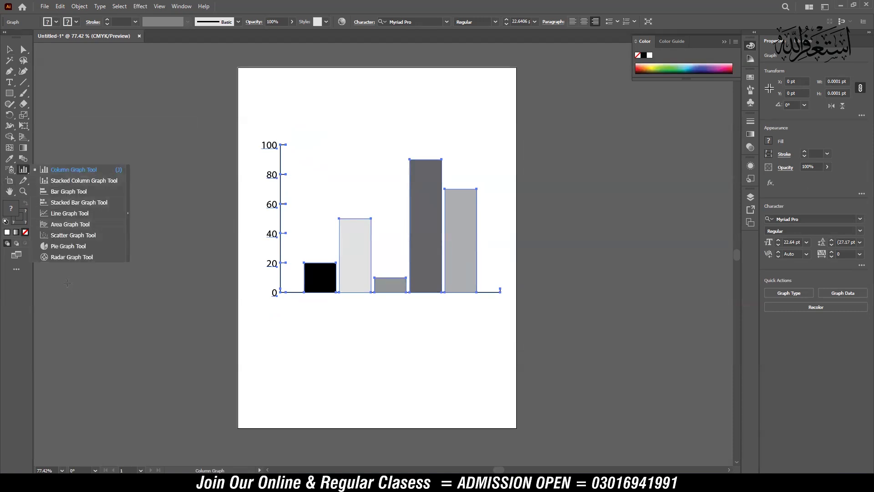
double_click(23, 169)
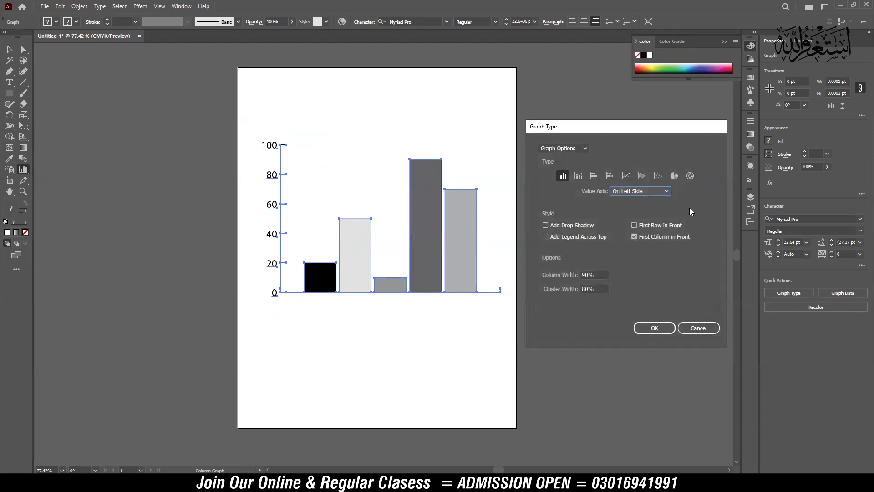
click(699, 328)
Delete the column graph and draw a line graph in the middle of the artboard.
key(v)
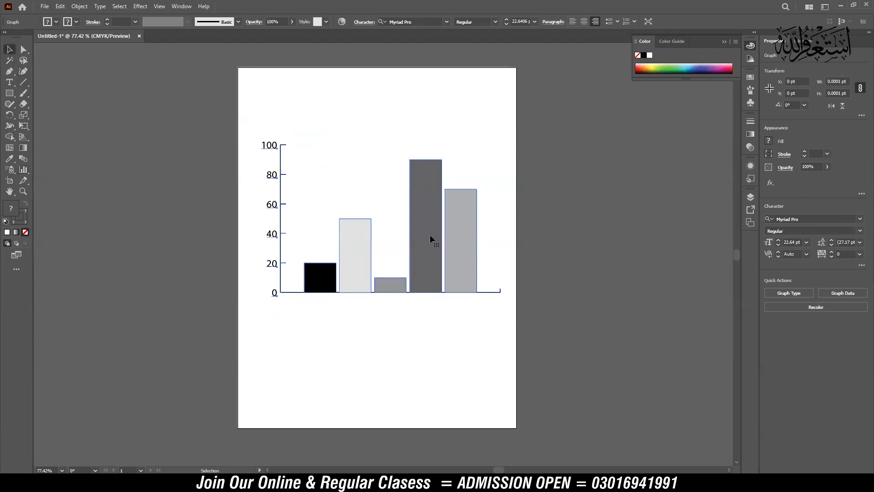
key(Delete)
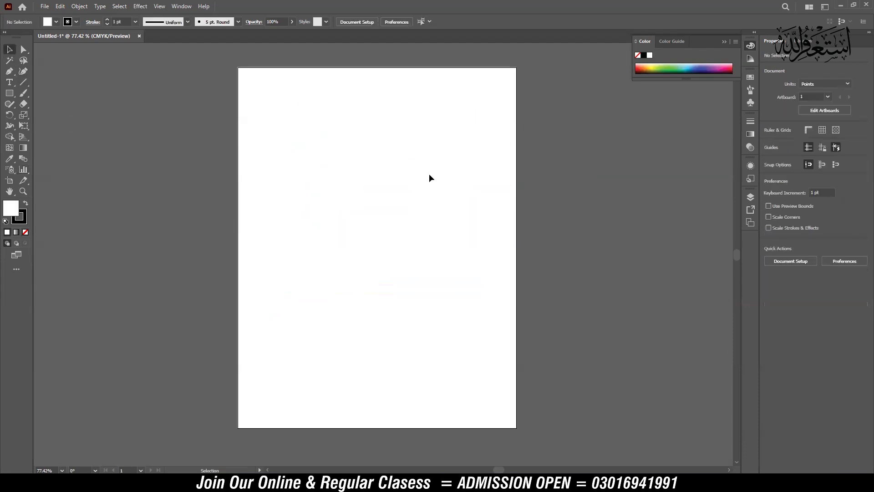
click(26, 171)
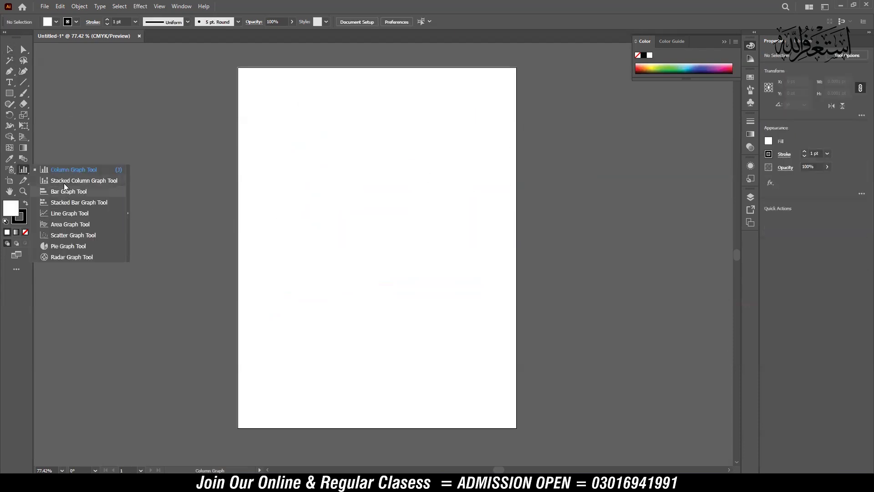
click(67, 213)
drag(291, 180, 487, 318)
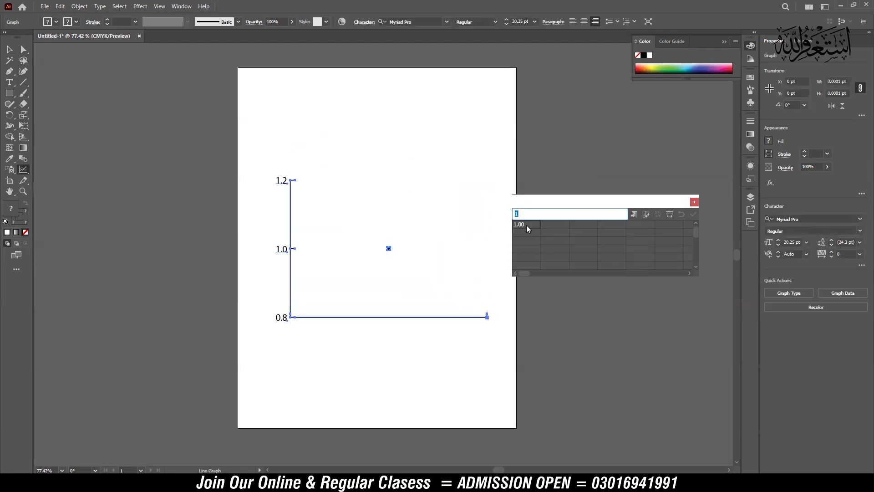
Enter 50, 10 and 64 in the first row of the line graph's data, apply them, and close the data window.
text(50)
key(Tab)
key(Tab)
key(Tab)
click(693, 214)
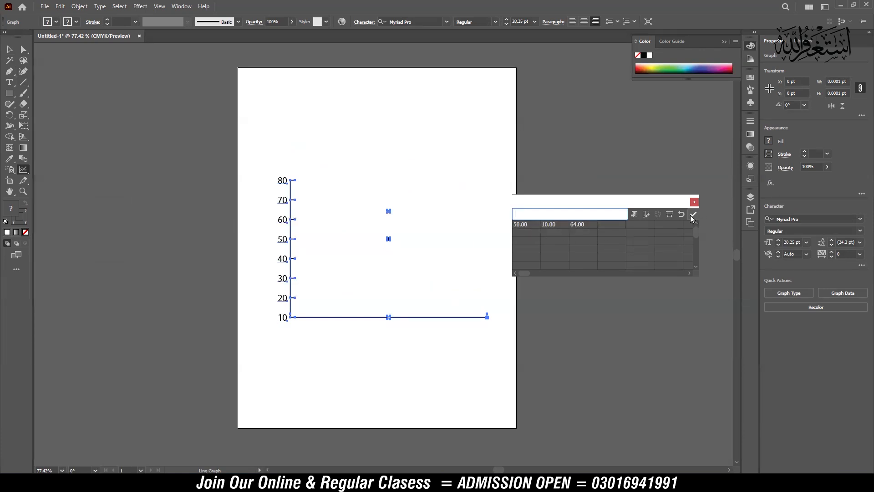
drag(632, 203, 597, 103)
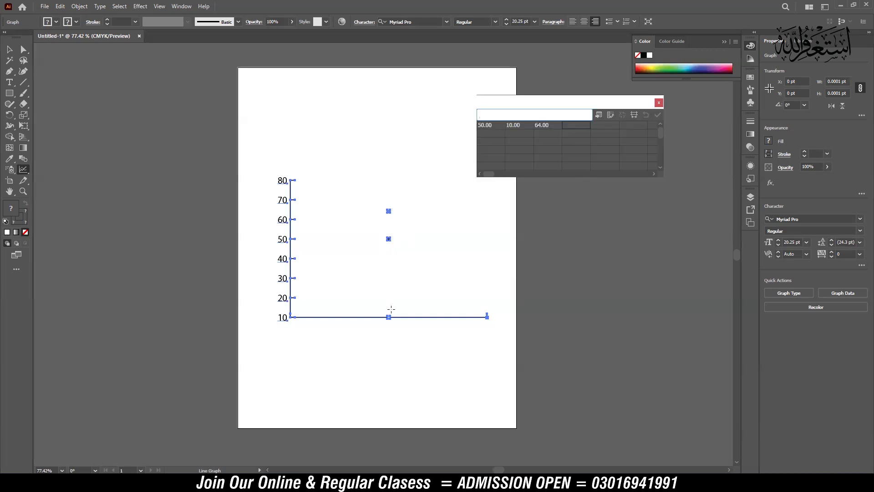
text(.)
click(659, 102)
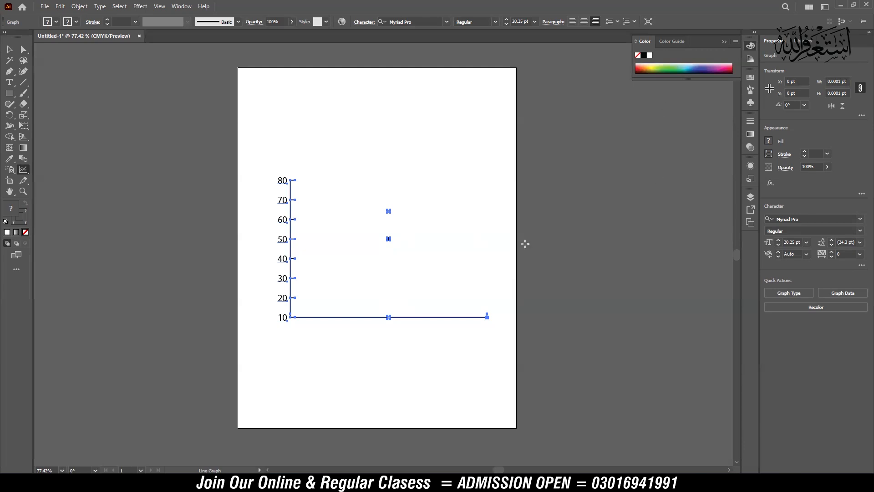
Examine the line graph's data point markers up close.
key(v)
click(477, 185)
key(z)
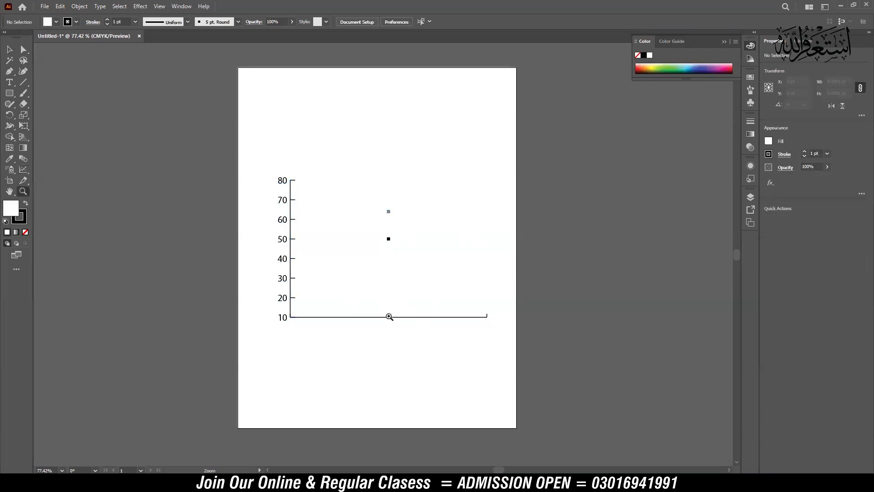
drag(388, 314, 628, 370)
drag(405, 328, 423, 388)
scroll(451, 342, up, 3)
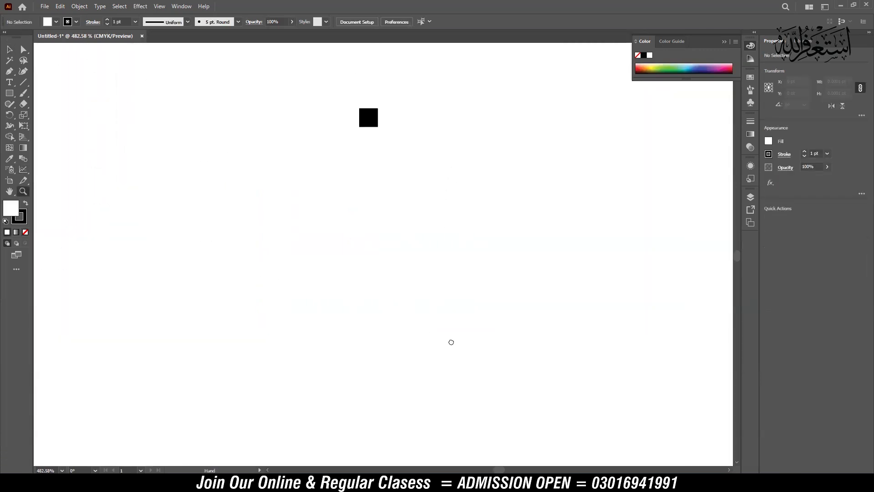
drag(375, 196, 274, 169)
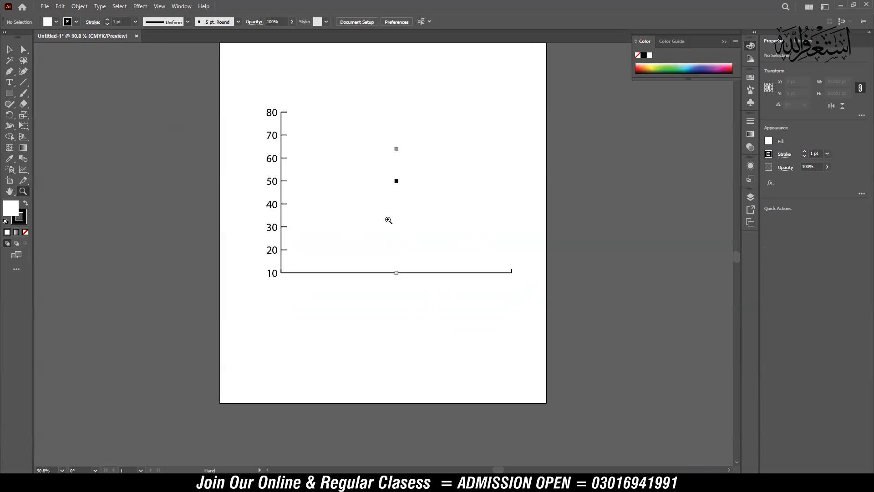
Delete the line graph and draw a pie graph in the middle of the artboard.
key(v)
drag(272, 133, 269, 113)
key(Delete)
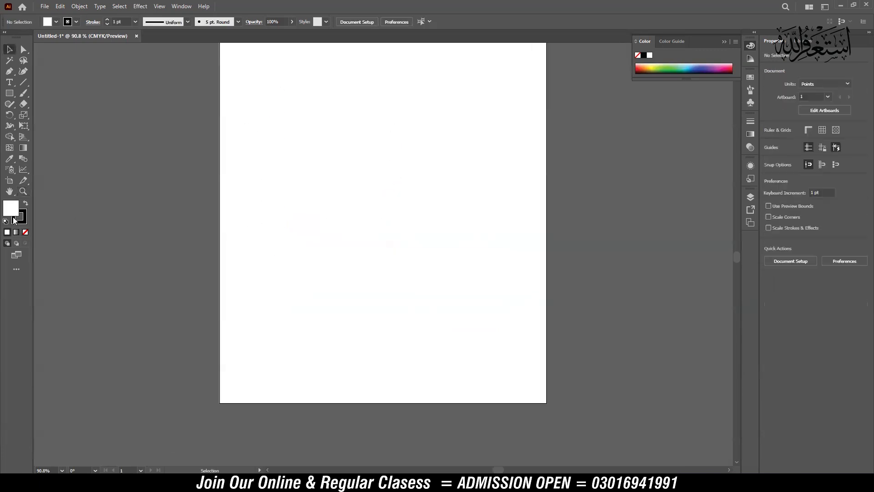
click(20, 172)
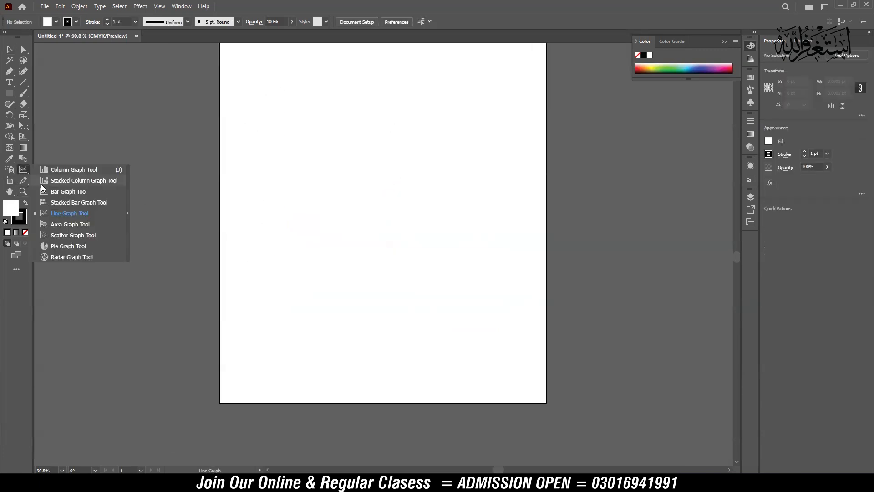
click(74, 246)
drag(276, 129, 498, 290)
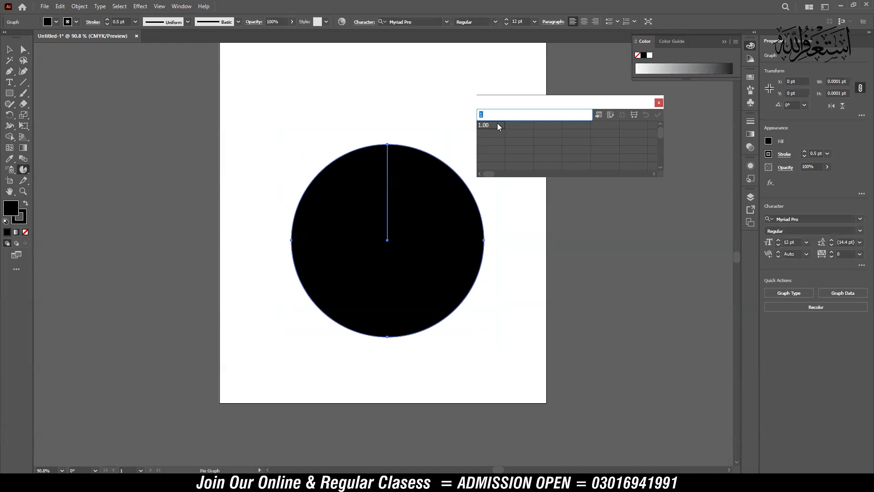
Enter 50, 20, 34 and 87 in the first row of the pie graph's data and apply them.
text(50)
key(Tab)
text(20)
key(Tab)
text(34)
key(Tab)
text(87)
key(Tab)
click(658, 114)
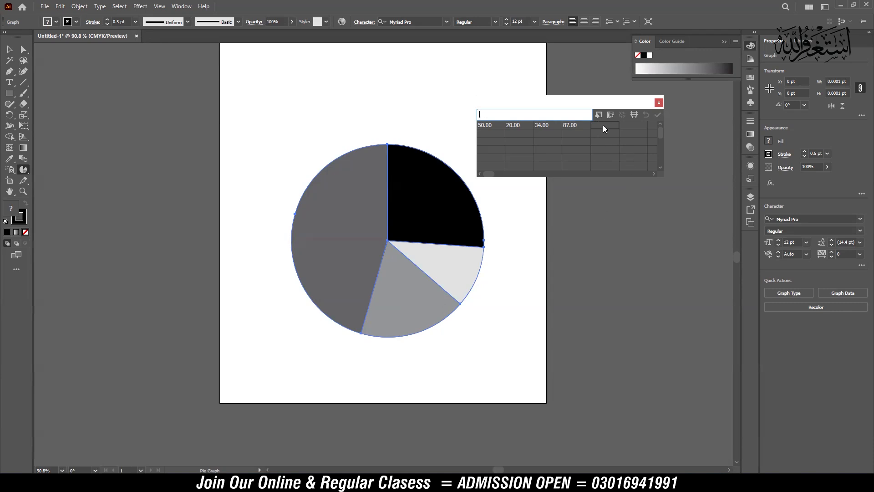
Add a fifth value of 20 to the pie graph's first data row, apply it, and close the data window.
text(20)
key(Return)
click(658, 115)
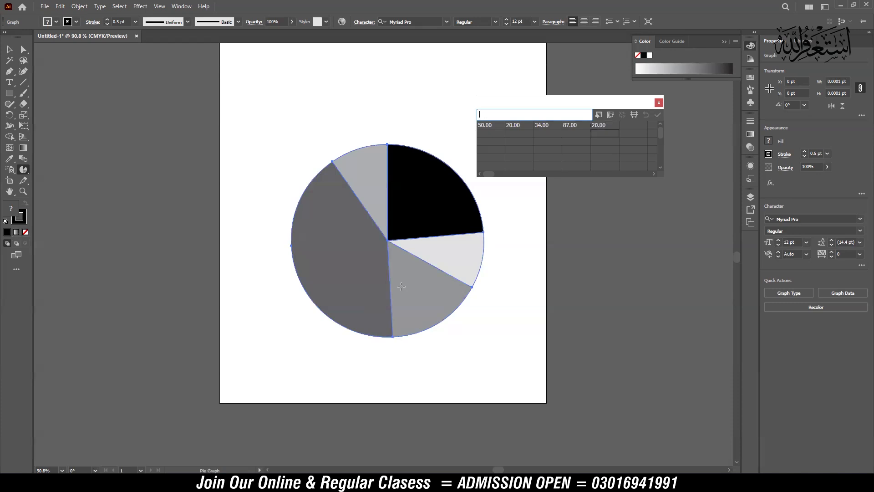
click(659, 102)
Move the pie graph slightly up and to the left, and delete it from the artboard.
click(9, 49)
mouse_move(340, 226)
mouse_down()
mouse_move(262, 240)
mouse_move(326, 192)
mouse_move(334, 210)
mouse_up()
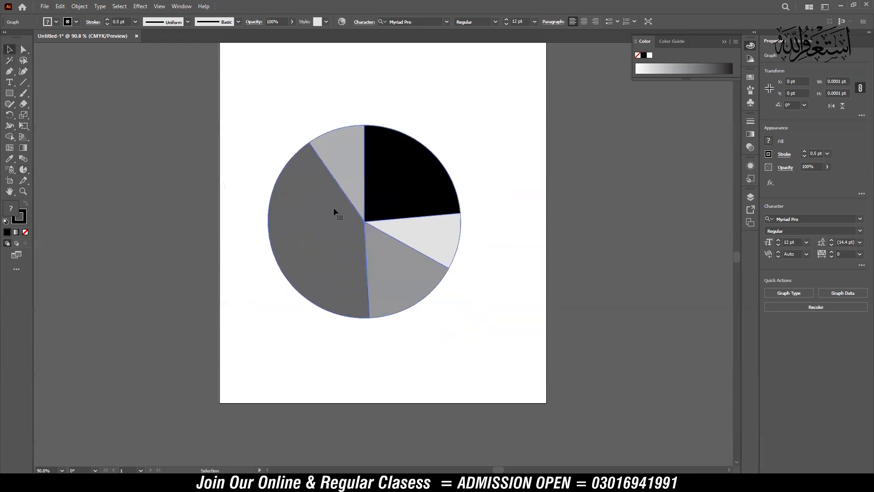
key(Delete)
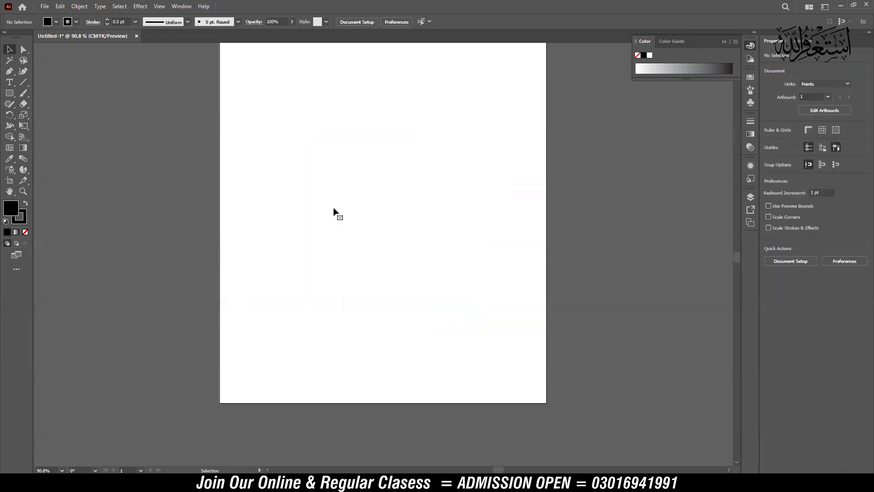
click(27, 173)
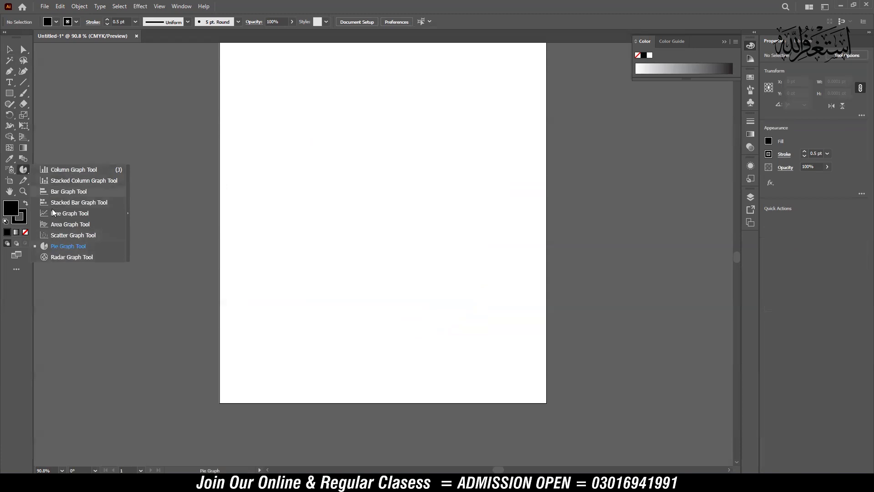
click(10, 51)
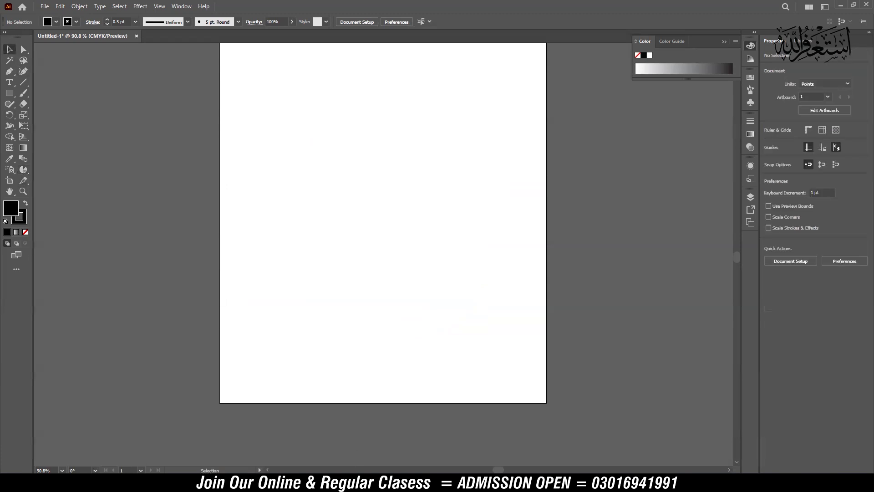
Switch to the web browser and view the Sargodha Training Institute YouTube channel page.
key(alt+Tab)
scroll(749, 153, up, 3)
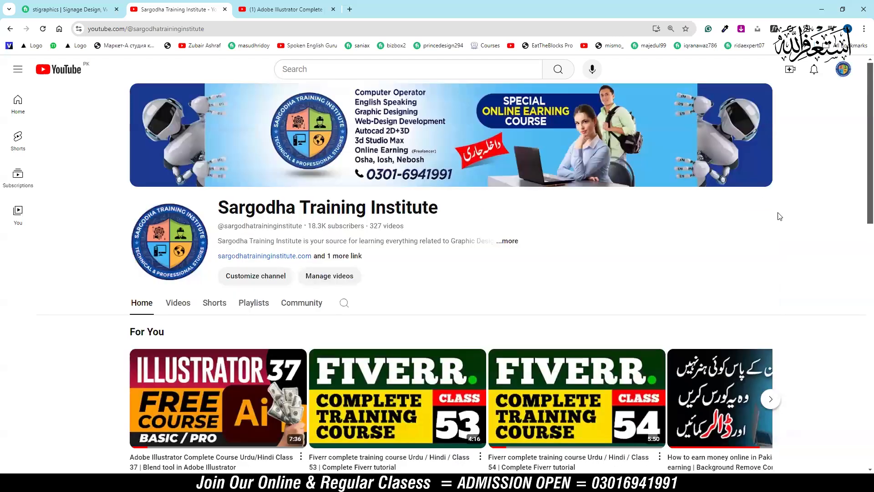